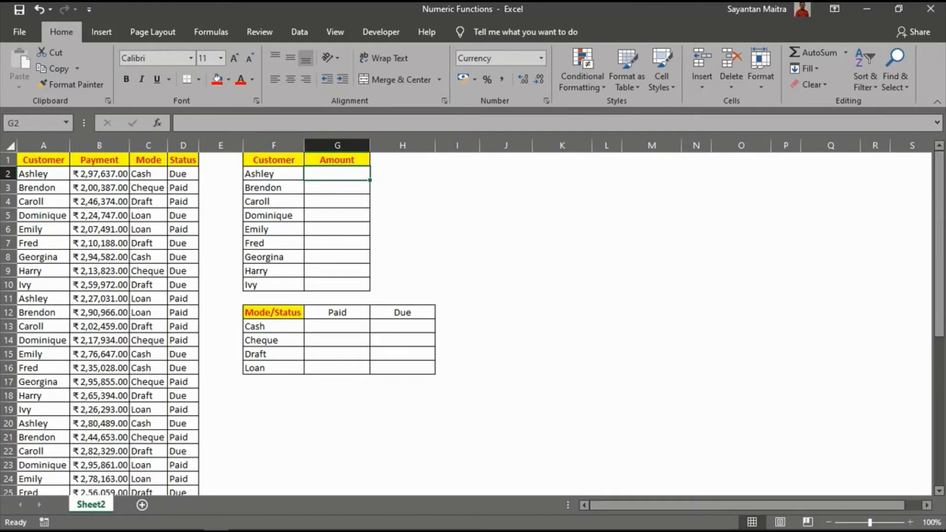
Step: Start a SUMIF formula in G2 with the customer column $A$2:$A$43 as its absolute criteria range
drag(273, 159, 337, 285)
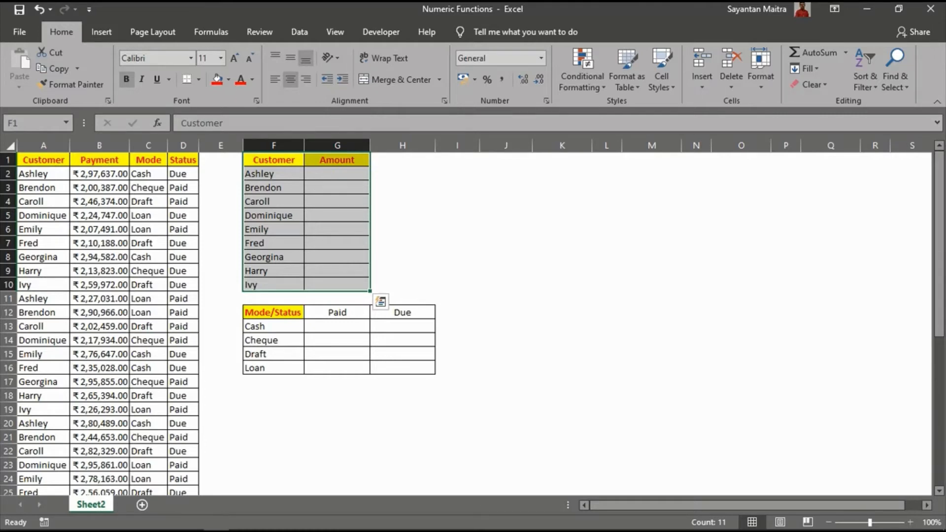
click(337, 174)
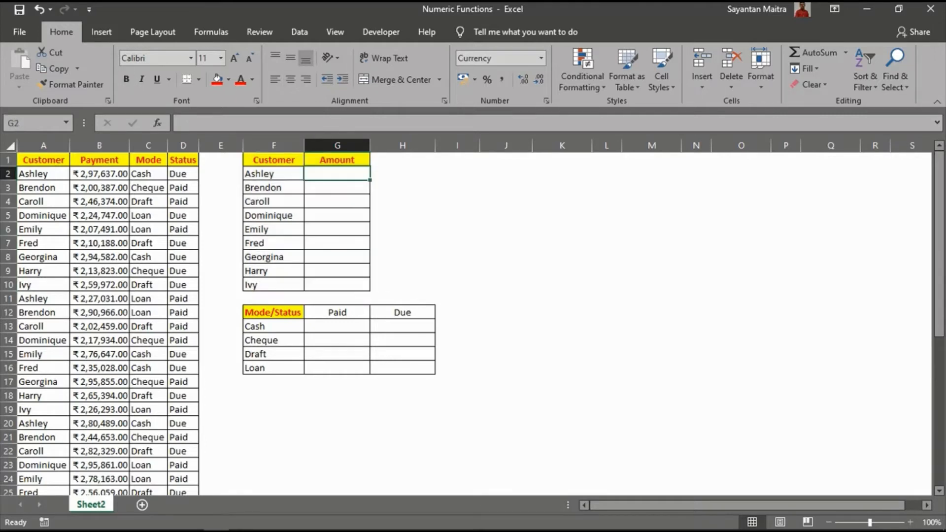
text(=sumifs)
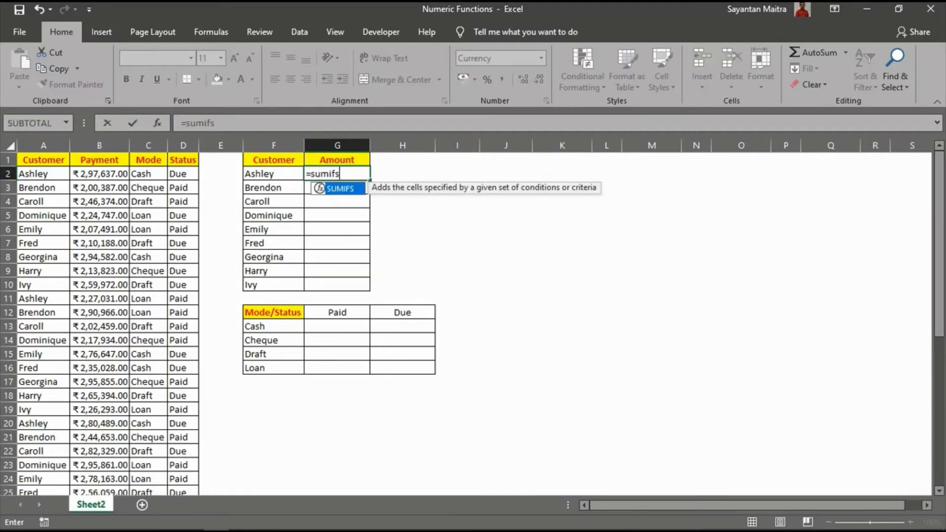
key(BackSpace)
key(Tab)
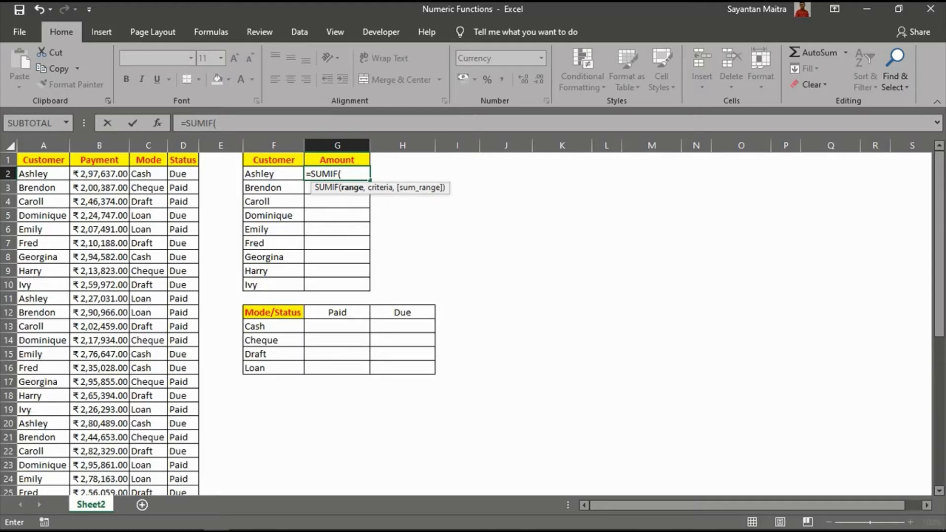
drag(35, 173, 63, 442)
key(F4)
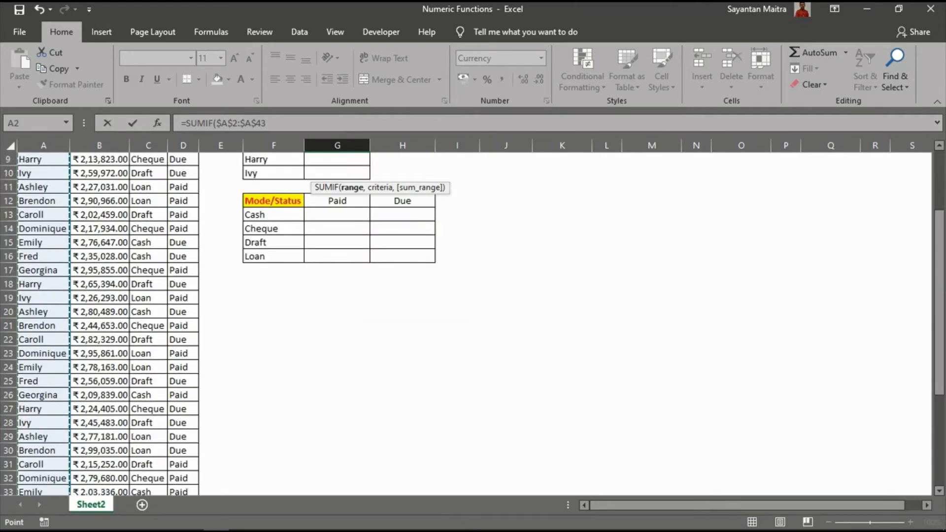
text(,)
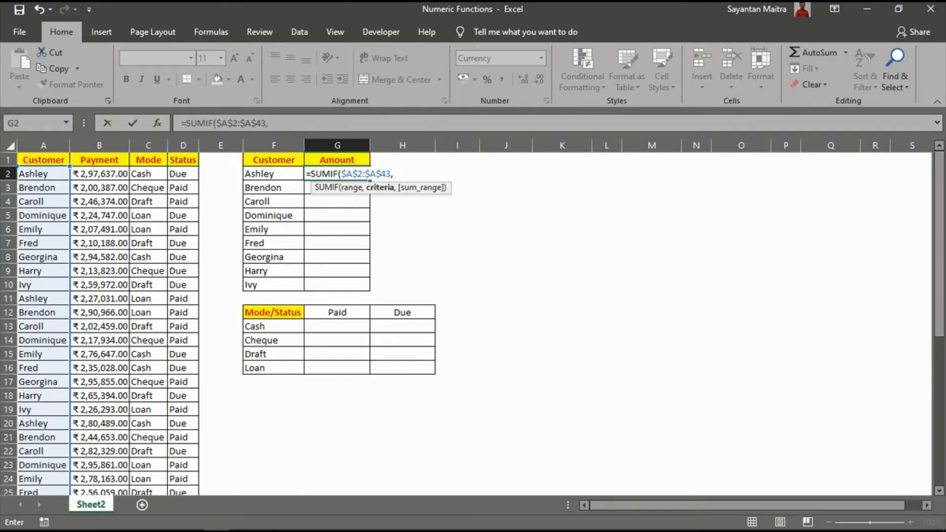
Step: Complete the SUMIF formula in G2 with $F2 as the criterion and $B$2:$B$43 as the sum range
key(Left)
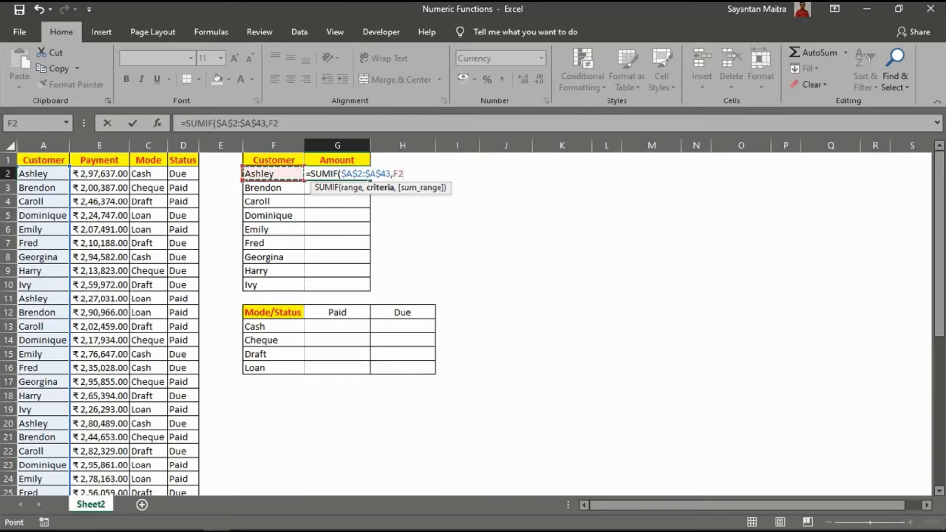
key(F4)
key(F4)
key(F4)
text(,)
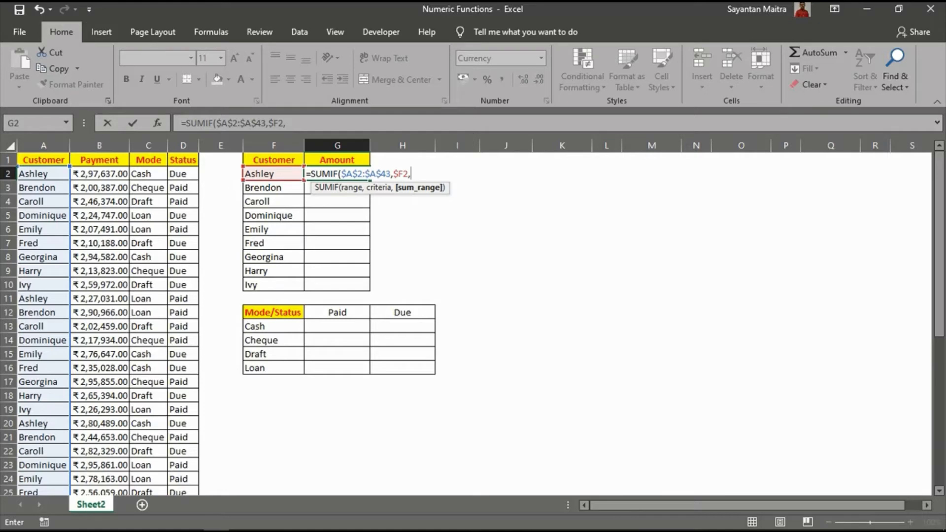
drag(98, 174, 131, 492)
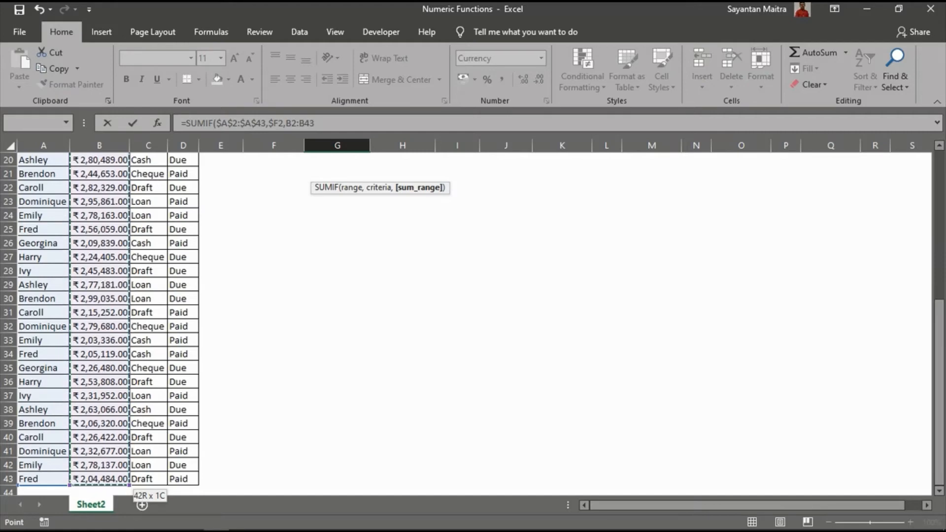
key(F4)
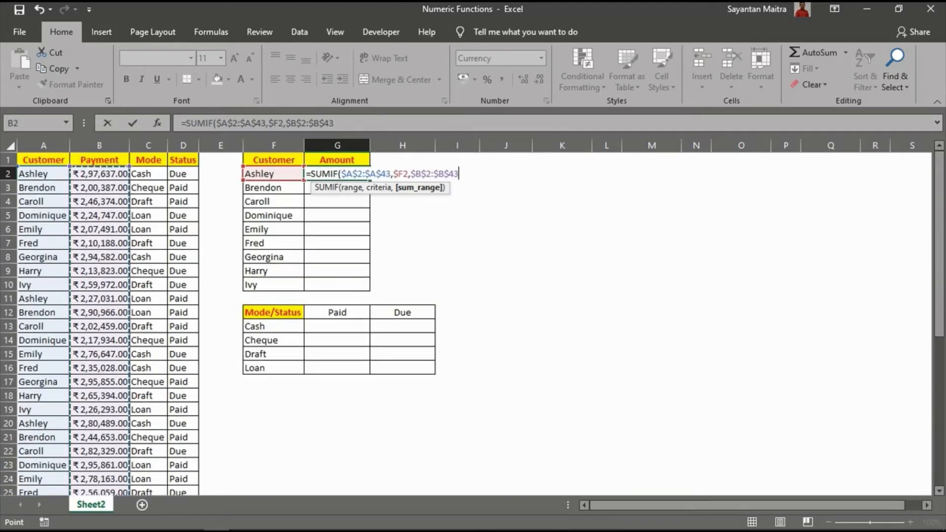
text())
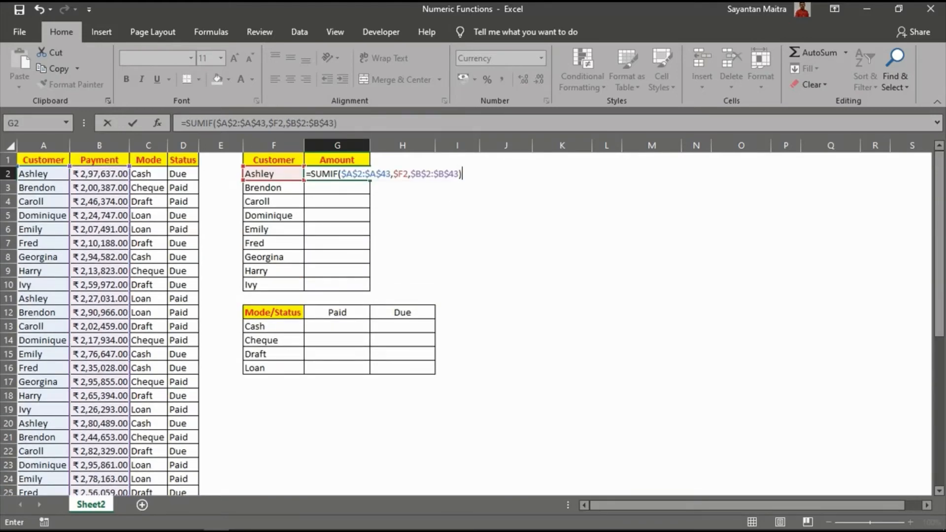
key(ctrl+Return)
Step: Fill the SUMIF formula from G2 down through G10 for all remaining customers
key(shift+Down)
key(shift+Down)
key(shift+Down)
key(shift+Down)
key(shift+Down)
key(shift+Down)
key(shift+Down)
key(shift+Down)
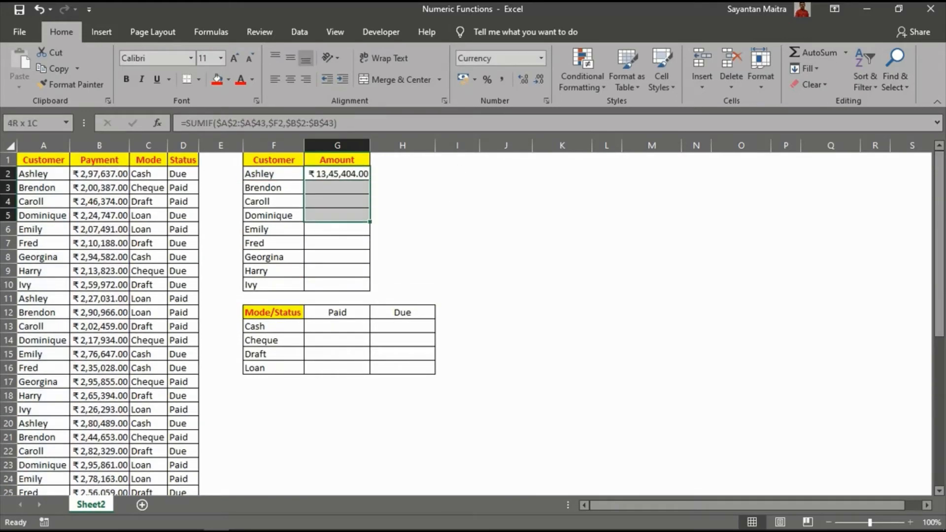
key(ctrl+d)
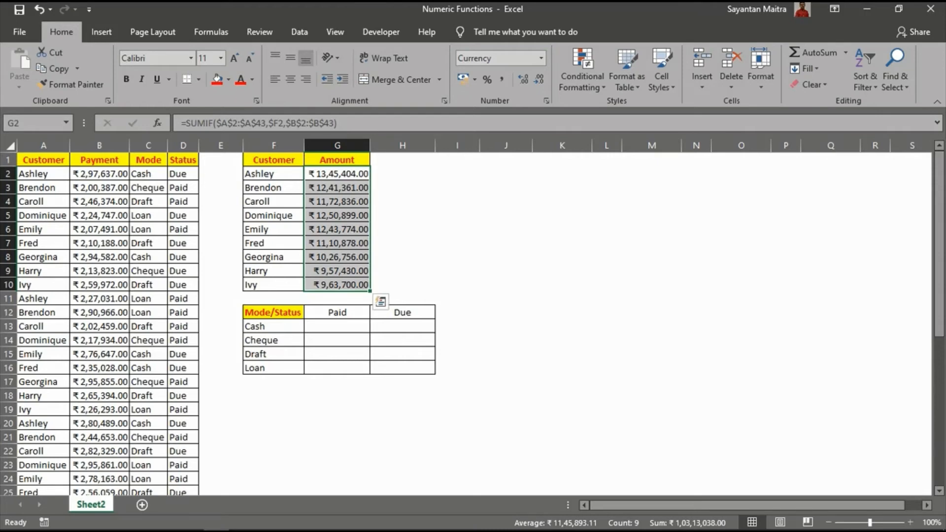
Step: Start a SUMIFS formula in G13 with the payment column $B$2:$B$43 as its absolute sum range
drag(274, 313, 403, 368)
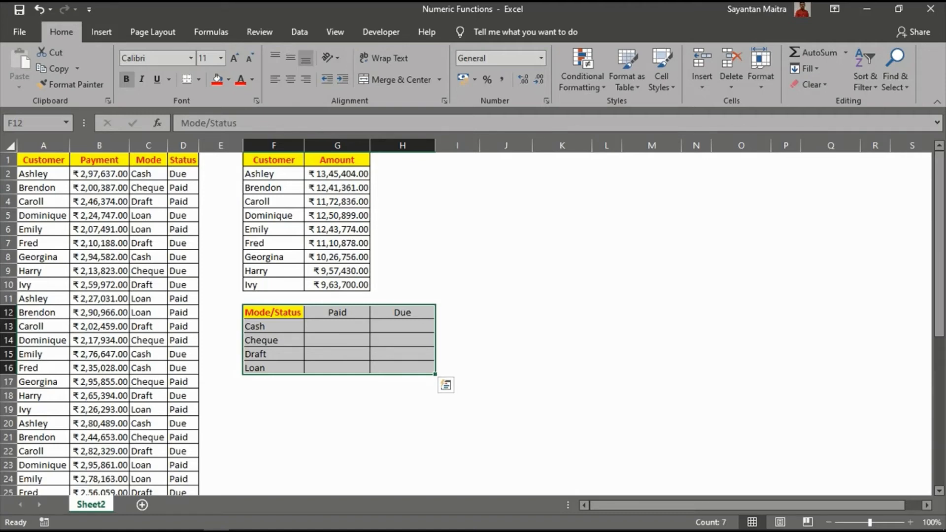
click(337, 326)
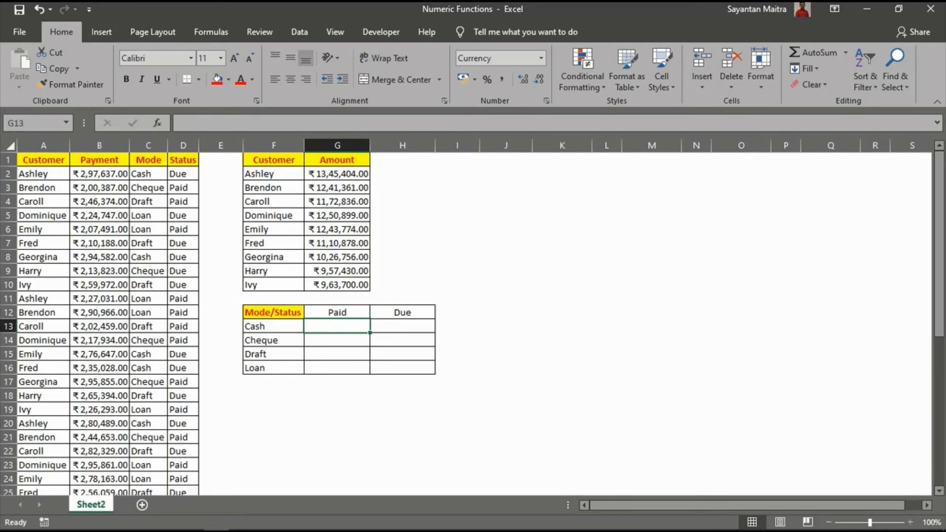
text(=sumifs)
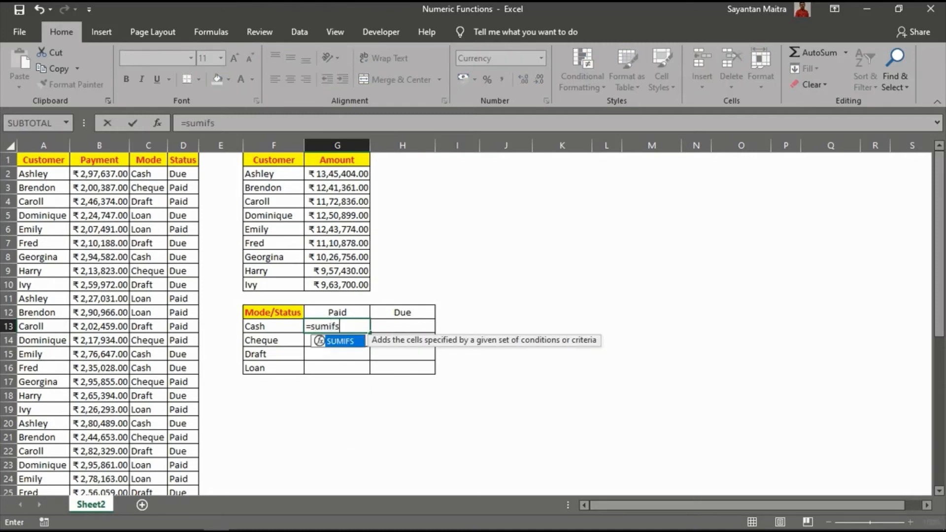
key(Tab)
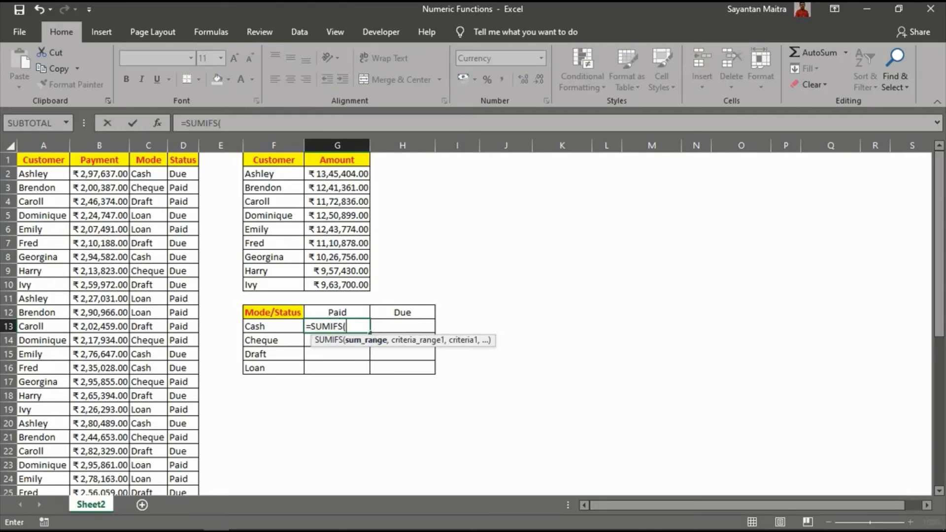
click(99, 174)
key(ctrl+shift+Down)
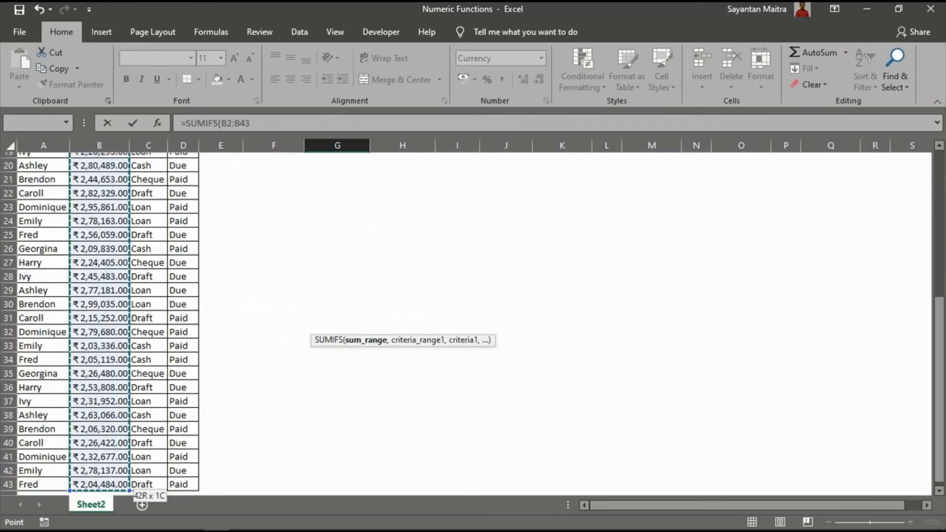
key(F4)
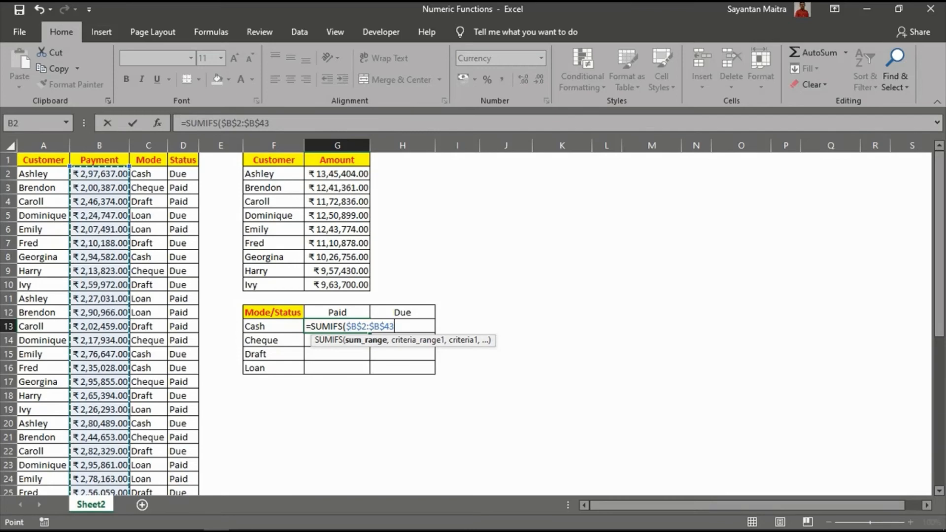
text(,)
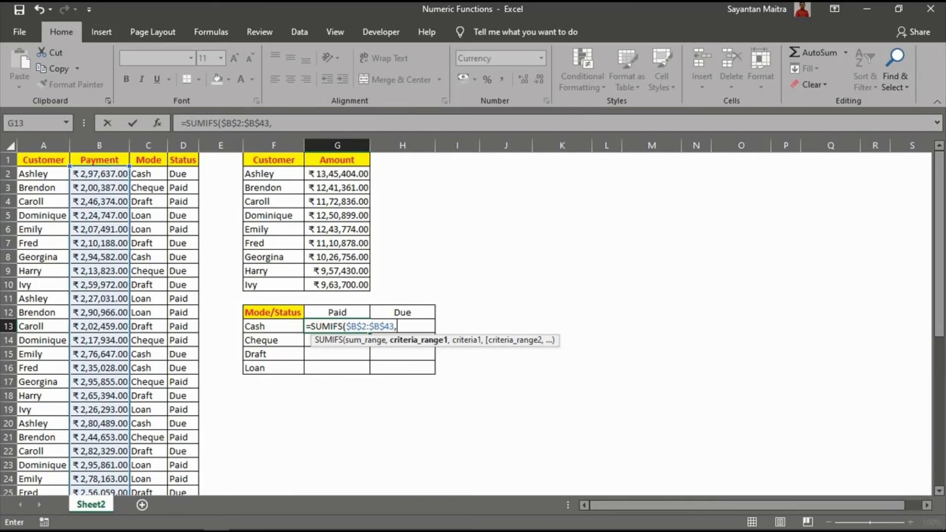
Step: Add the first SUMIFS condition, matching the mode column $C$2:$C$43 against $F13
drag(148, 173, 162, 488)
key(F4)
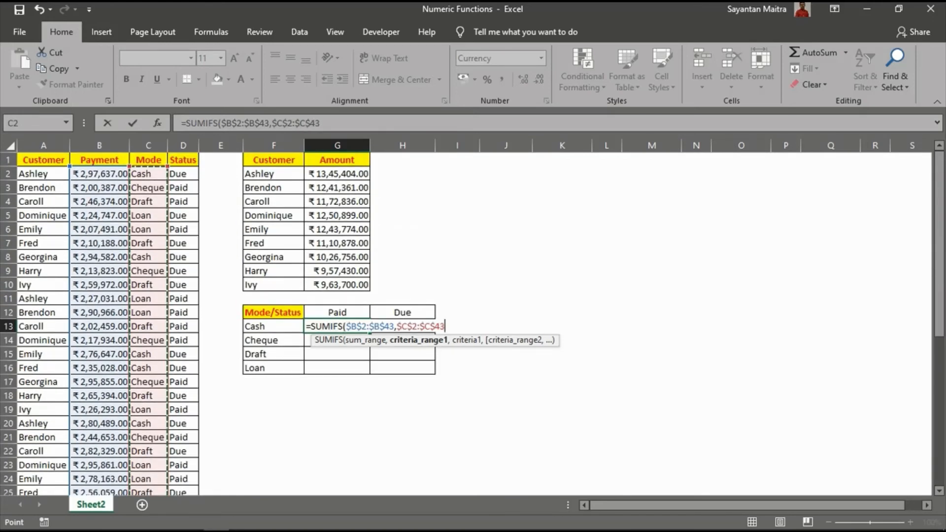
text(,)
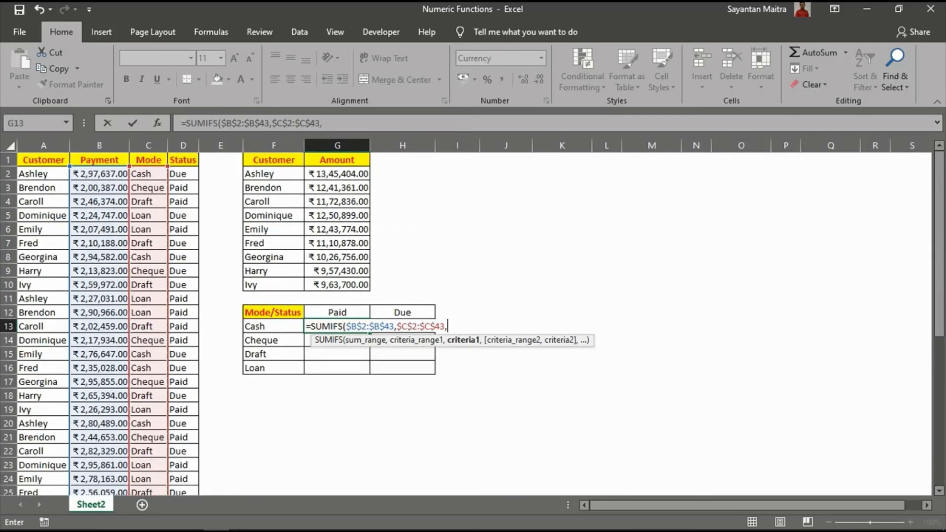
click(274, 326)
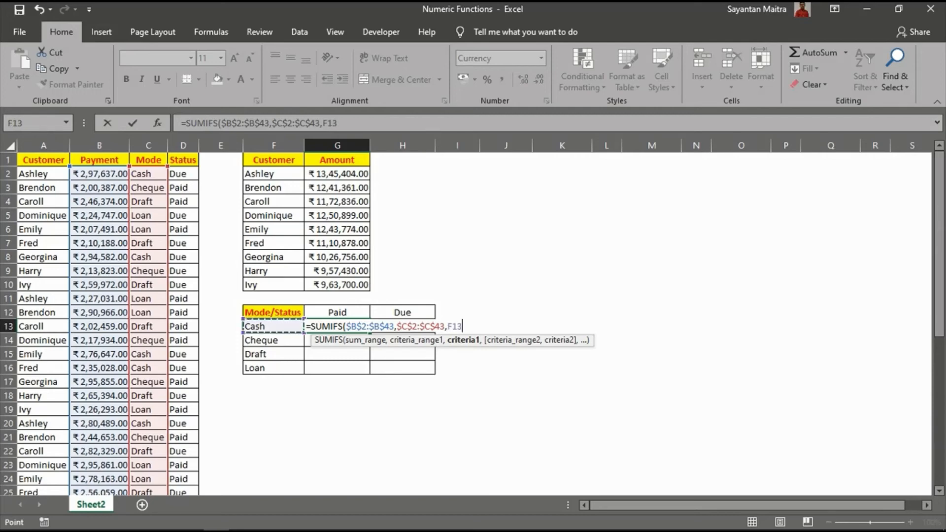
key(F4)
key(F4)
key(F4)
text(,)
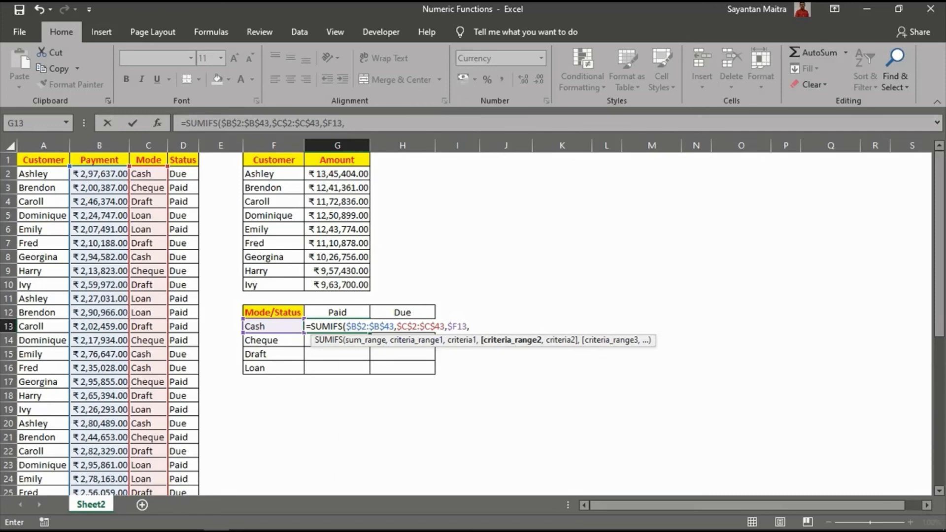
Step: Add the second SUMIFS condition, matching the status column $D$2:$D$43 against G$12, and enter the formula
click(183, 174)
key(ctrl+shift+Down)
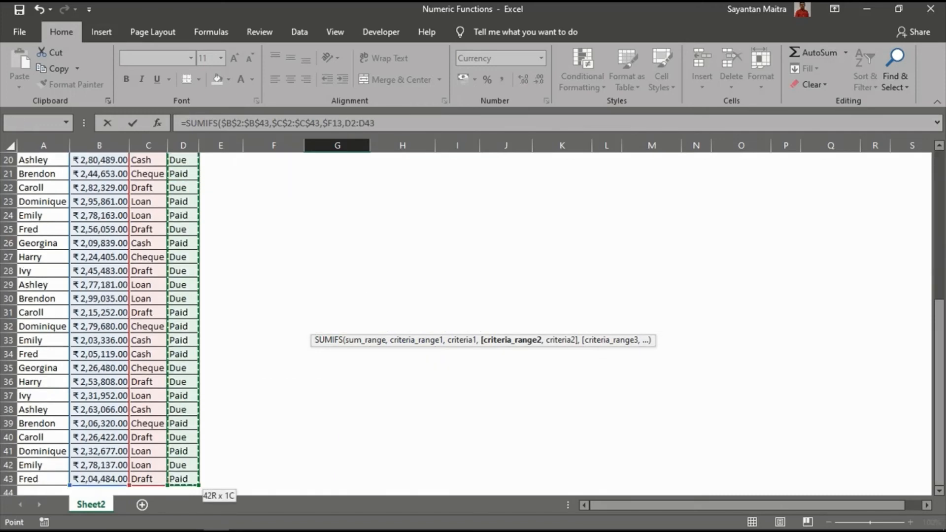
key(F4)
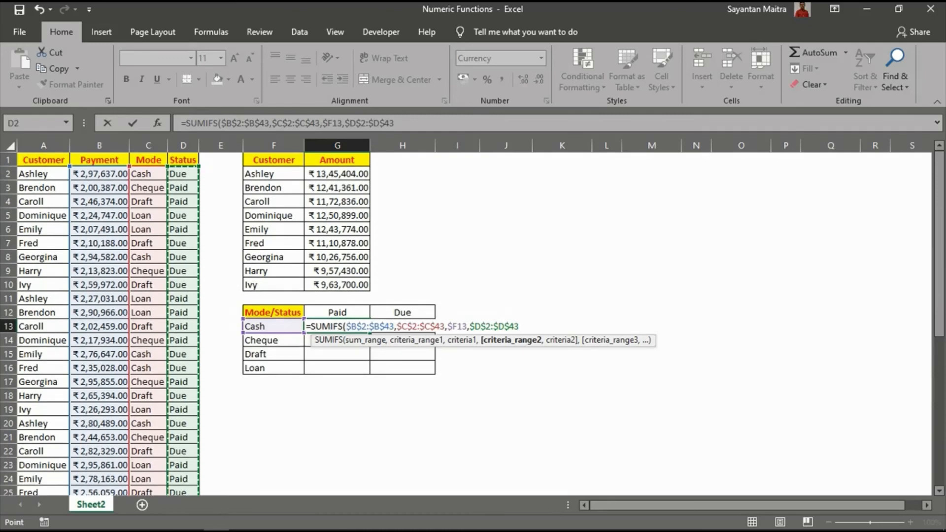
text(,)
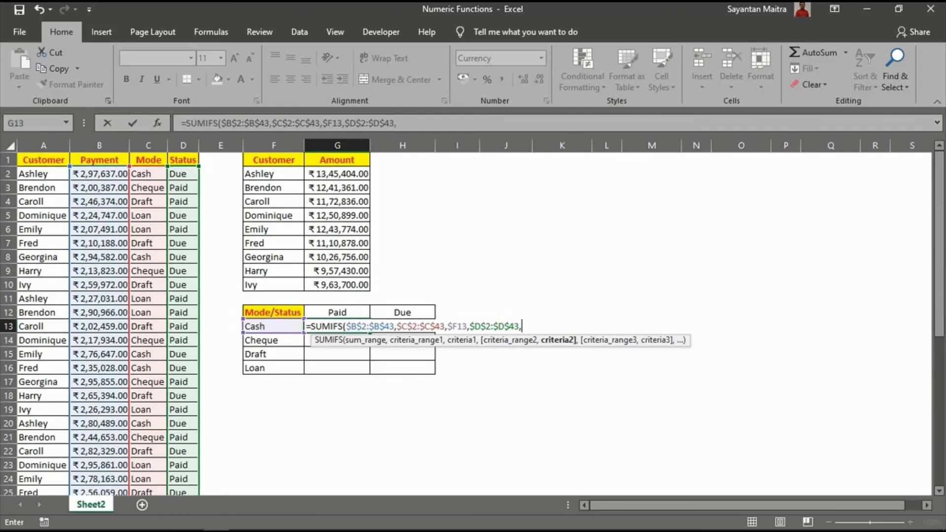
key(Up)
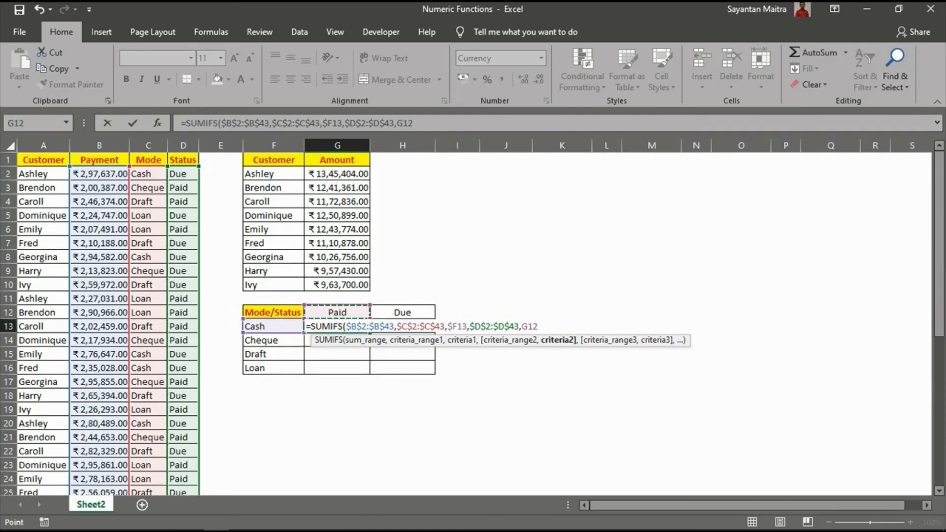
key(F4)
key(F4)
text())
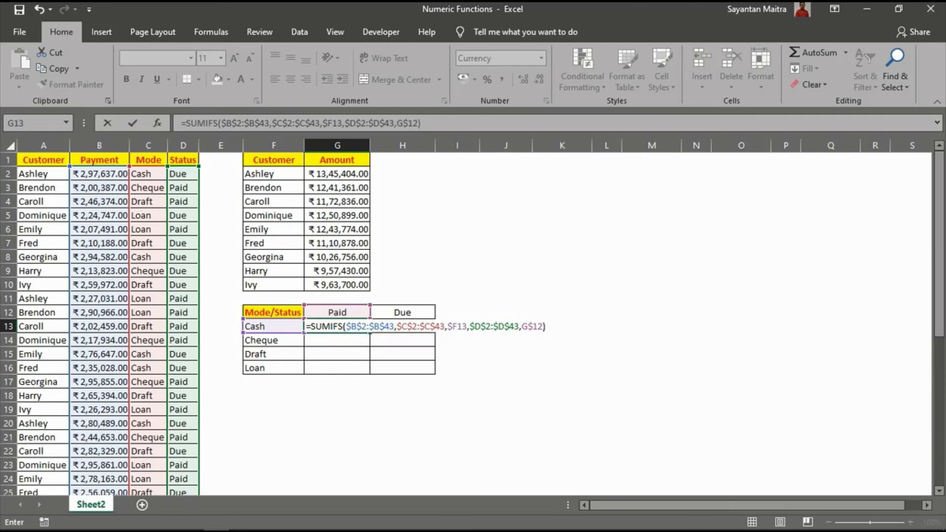
key(Return)
Step: Fill the SUMIFS formula from G13 down to G16 and across into the Due column, H13:H16
key(Up)
key(shift+Down)
key(shift+Down)
key(shift+Down)
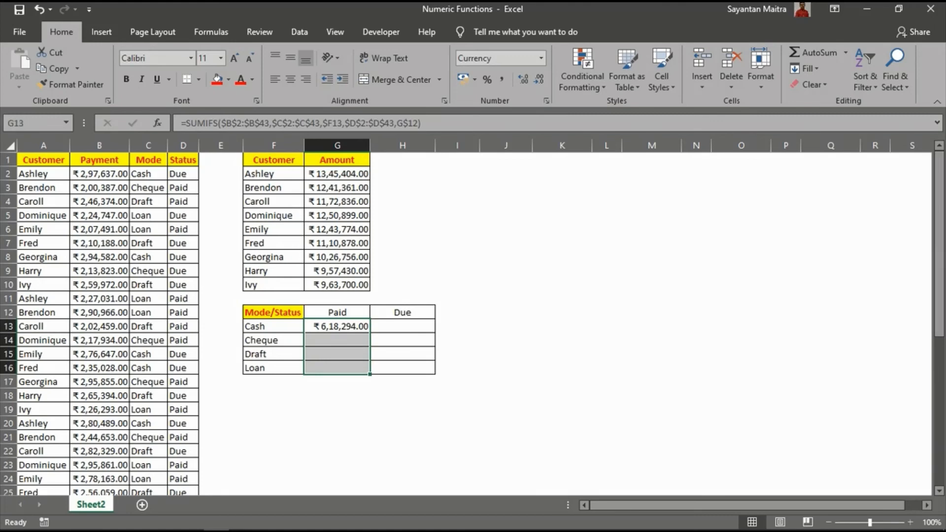
key(ctrl+d)
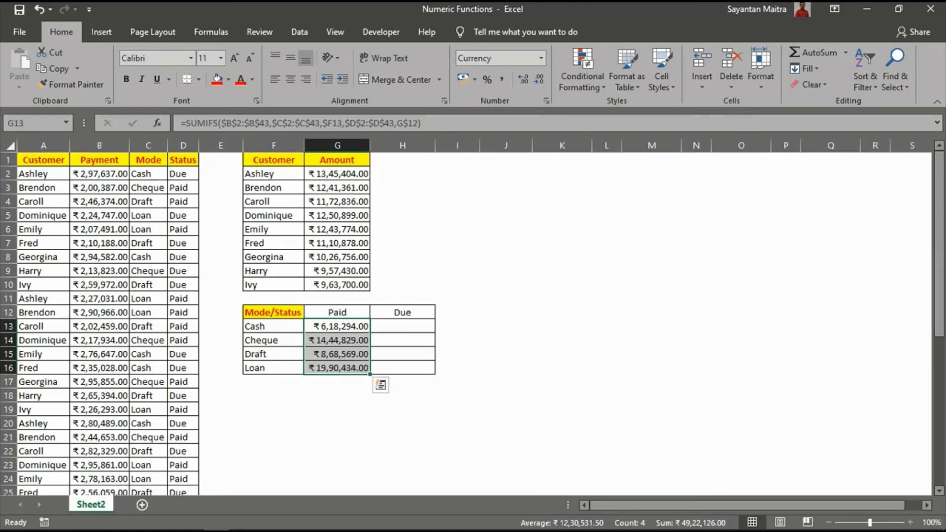
key(shift+Right)
key(ctrl+r)
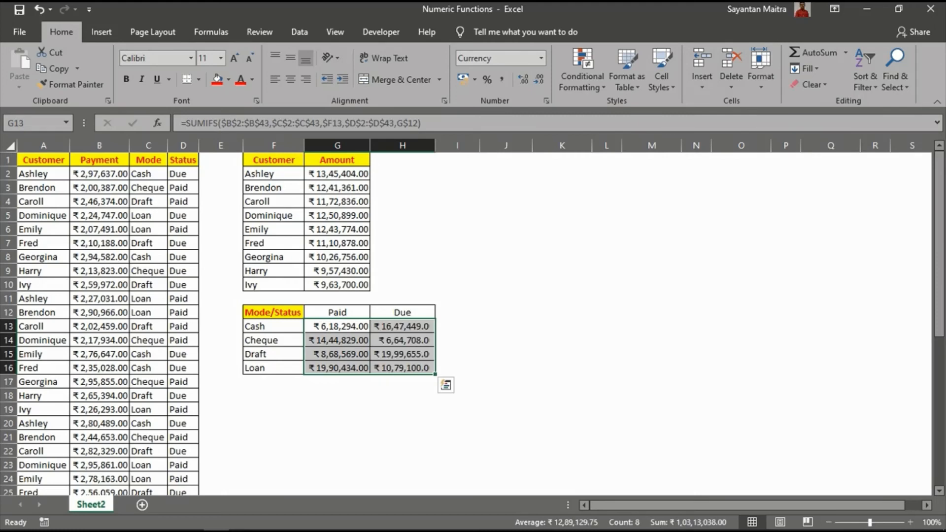